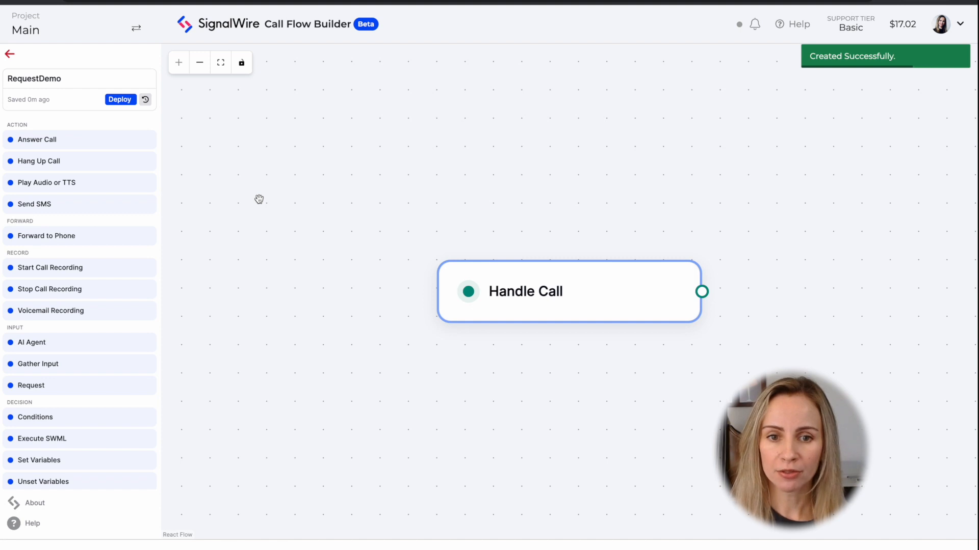
Add an Answer Call node below Handle Call and connect Handle Call's output to it.
click(148, 145)
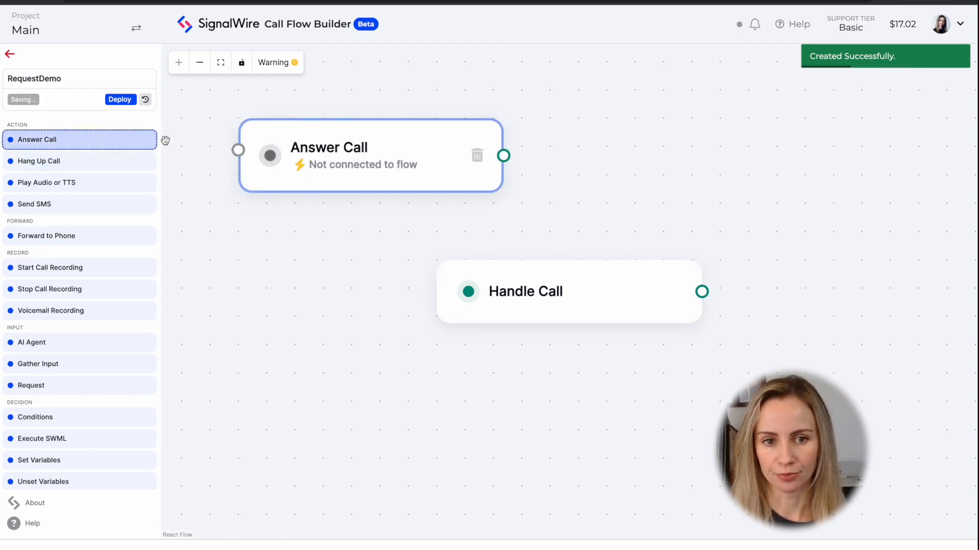
drag(299, 147, 496, 399)
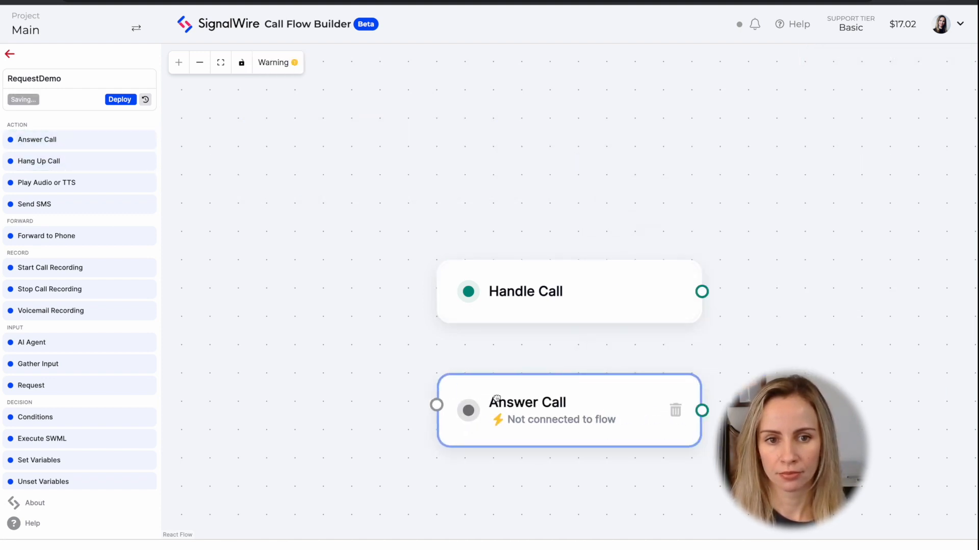
click(199, 63)
drag(663, 292, 465, 361)
Add a Play Audio or TTS node beside Handle Call and connect Answer Call's output to it.
drag(557, 228, 307, 189)
drag(113, 184, 599, 265)
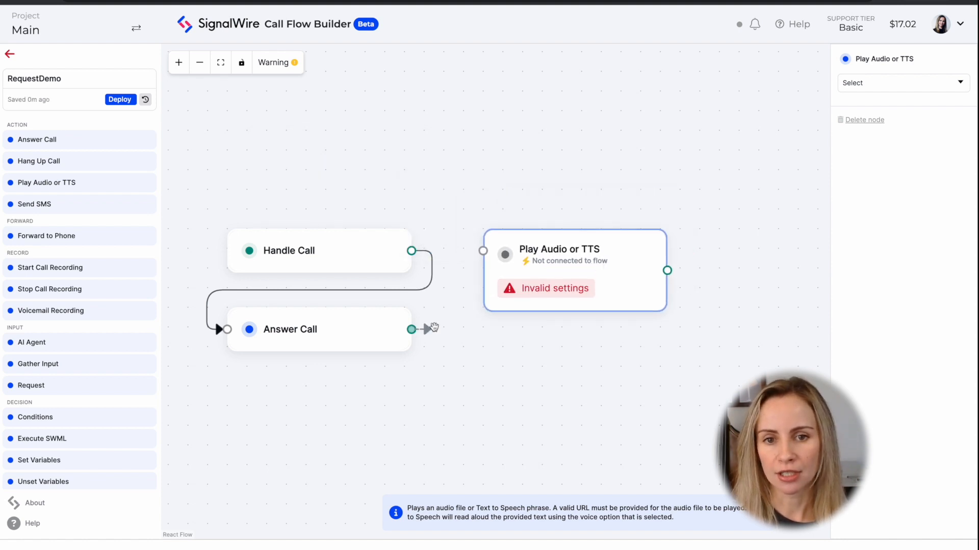
drag(412, 330, 483, 250)
Set the audio node to Text to Speech, English (US), Kimberly (premium), saying "Thanks for calling SignalWire in Seconds, please wait while we connect your call!".
click(950, 82)
click(930, 94)
click(930, 117)
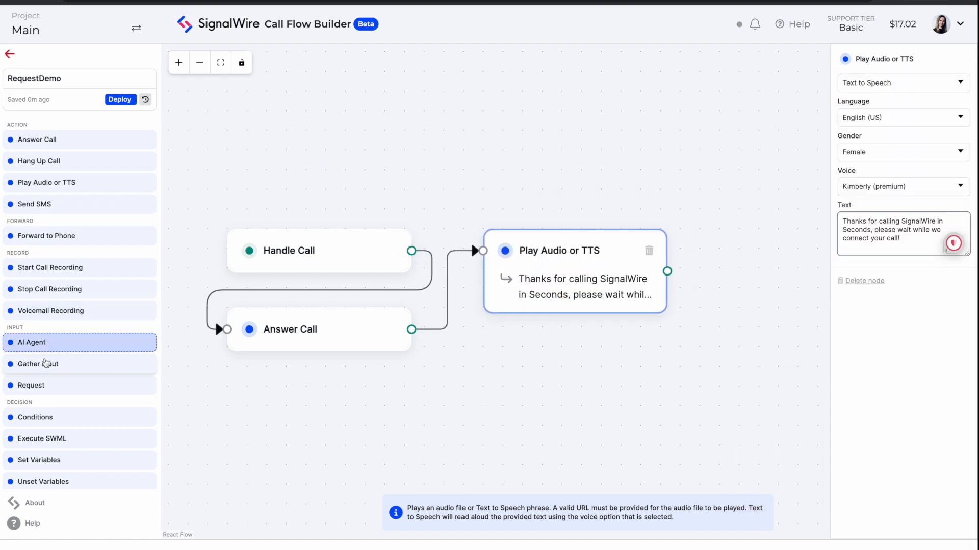
drag(31, 385, 772, 249)
drag(728, 168, 496, 134)
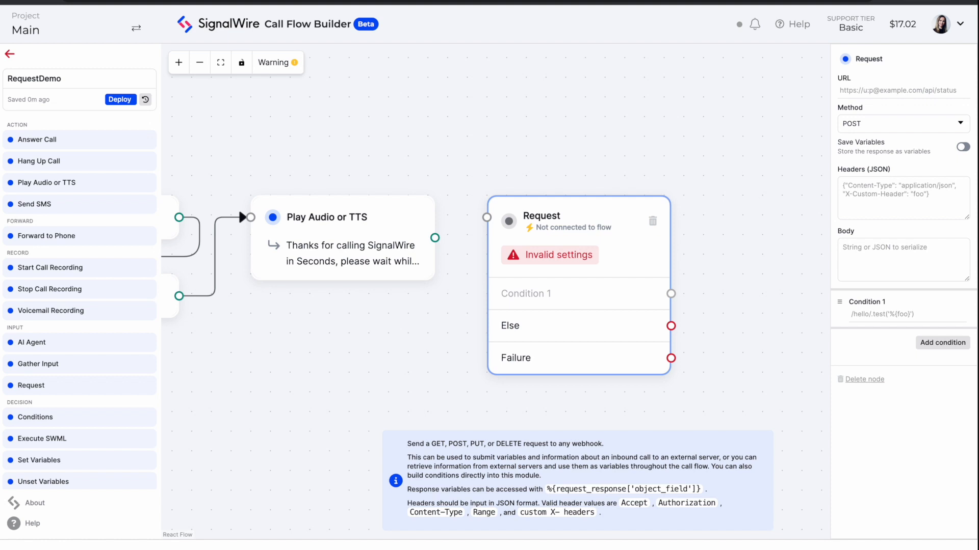
click(882, 89)
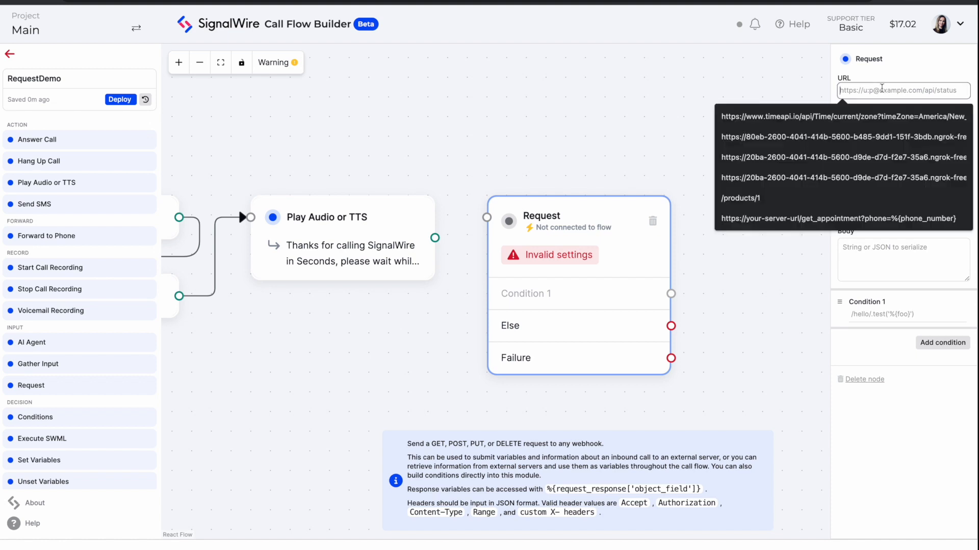
key(Down)
key(Return)
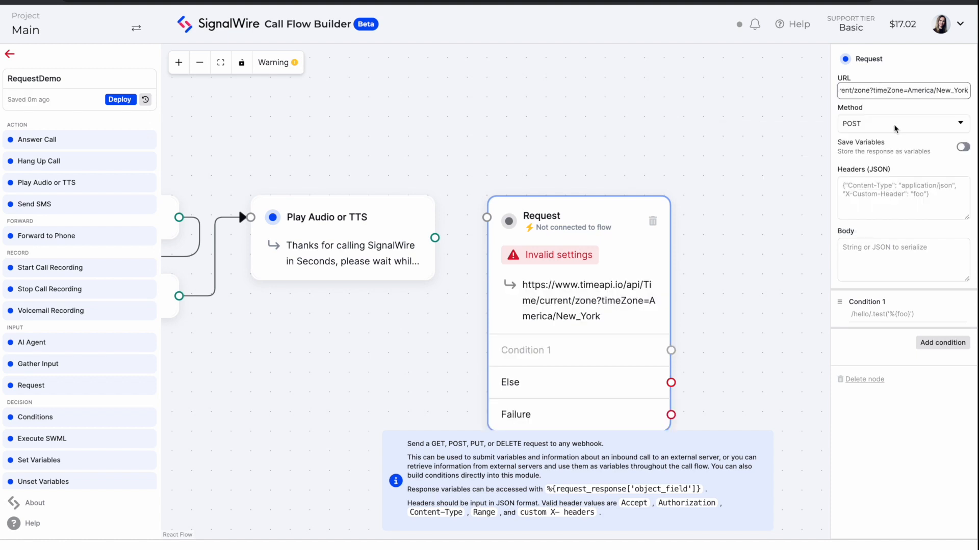
Set the Request node's method to GET and enable saving the response as variables.
click(895, 123)
click(893, 113)
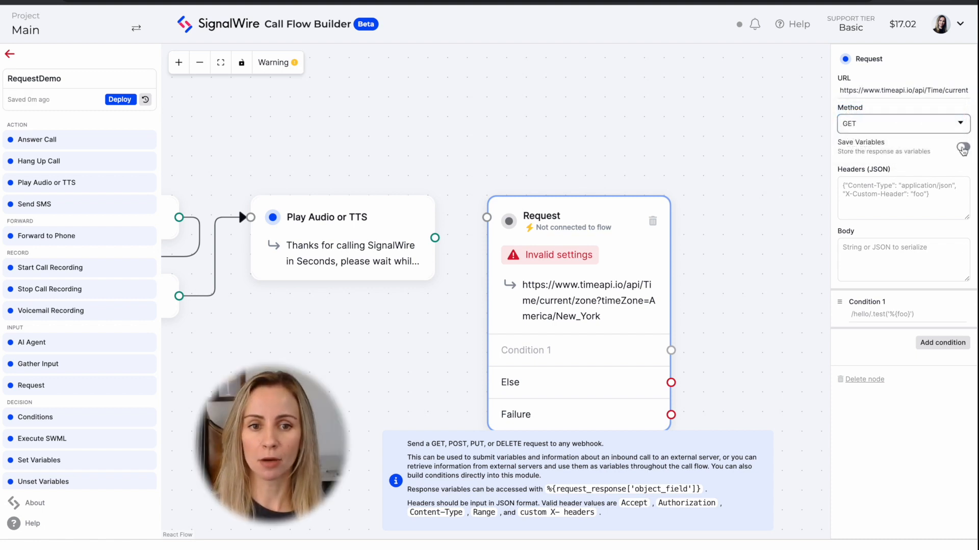
click(963, 149)
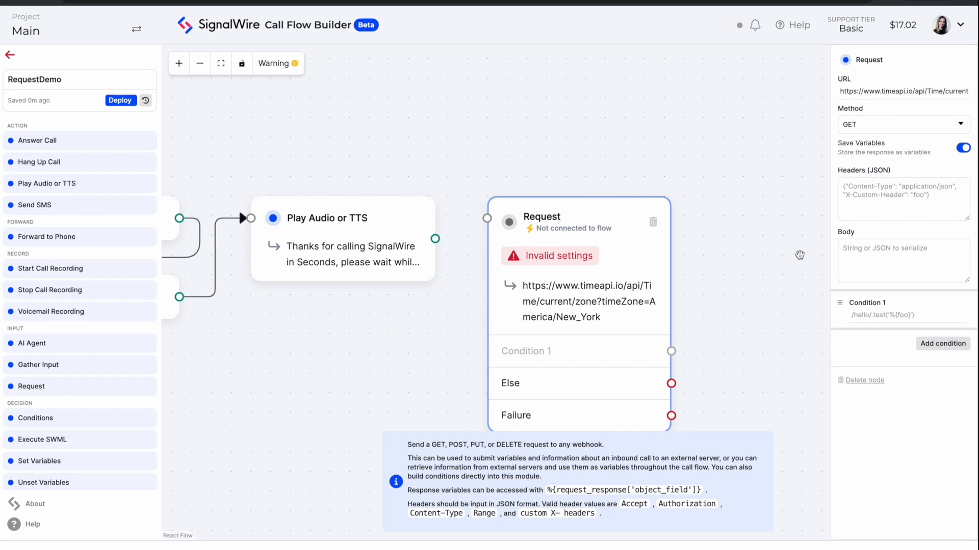
Connect Play Audio or TTS to the Request node and set the Request's Condition 1 to "condition".
click(198, 72)
click(199, 72)
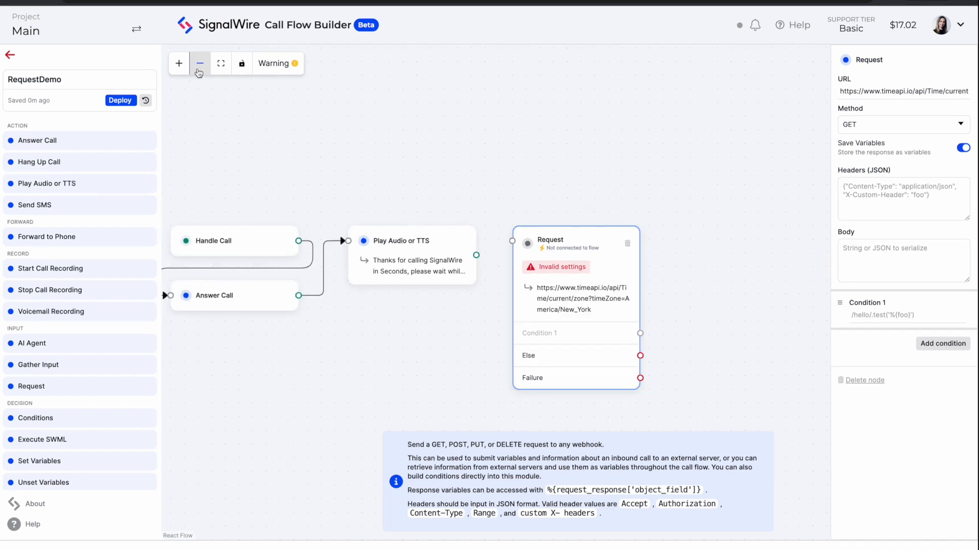
drag(687, 119, 668, 80)
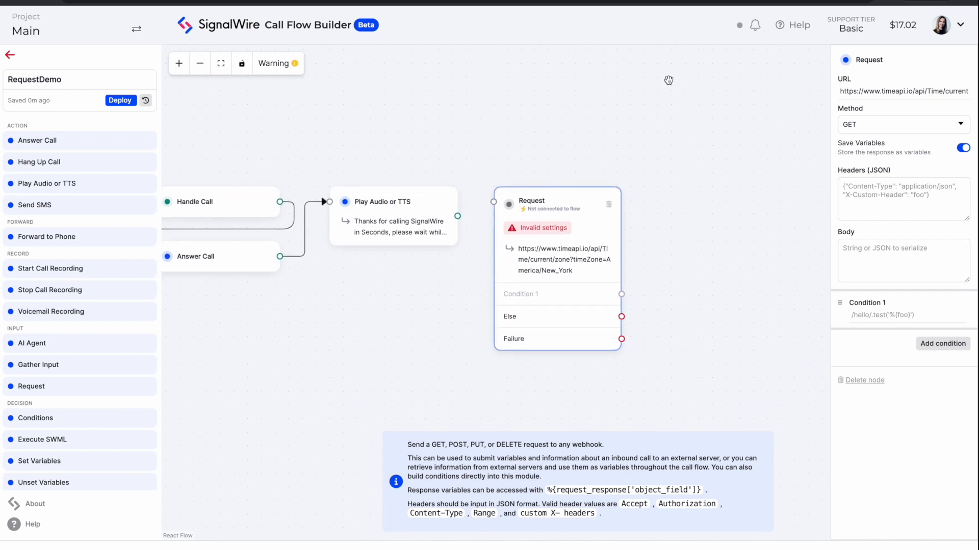
drag(457, 216, 493, 202)
click(883, 312)
click(845, 340)
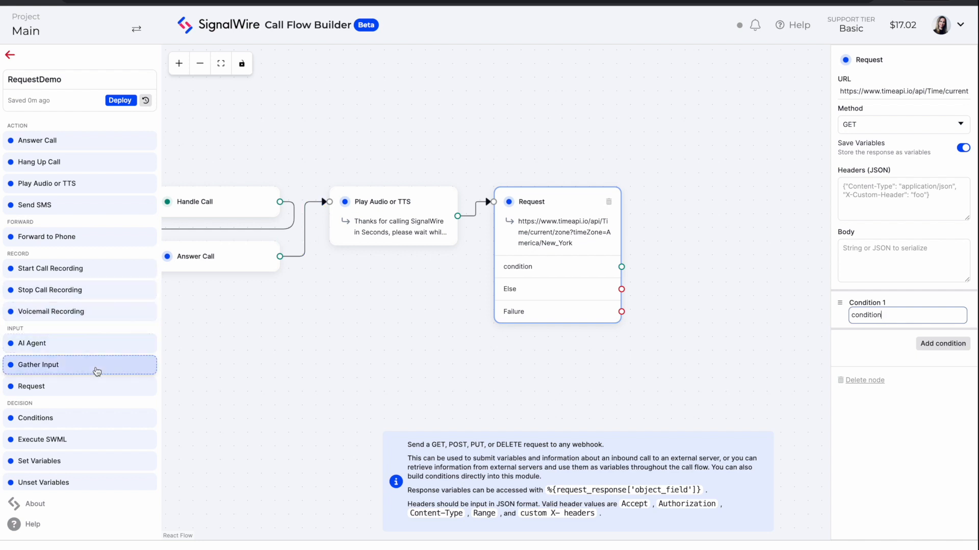
Add a Set Variables node beside the Request node and define start_time with the value 9.
click(76, 462)
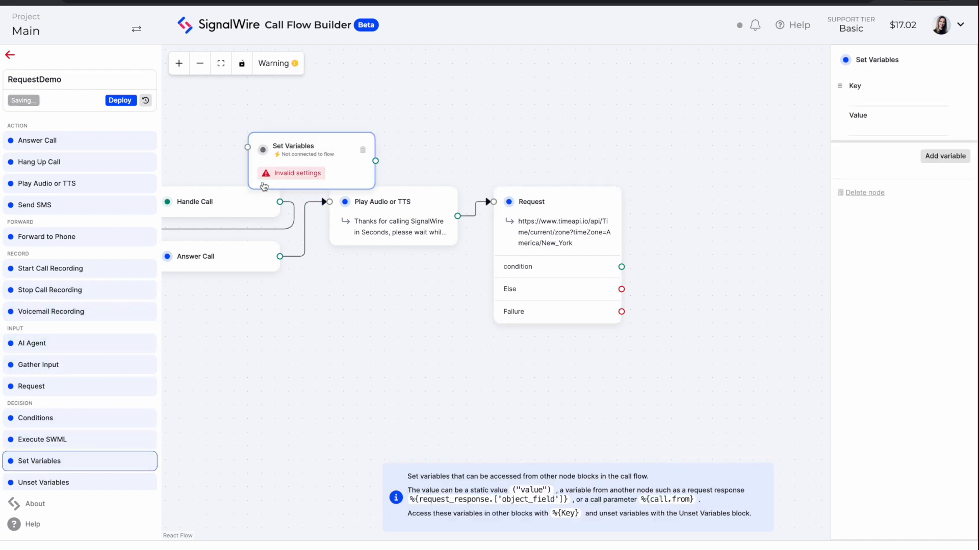
drag(303, 157, 727, 225)
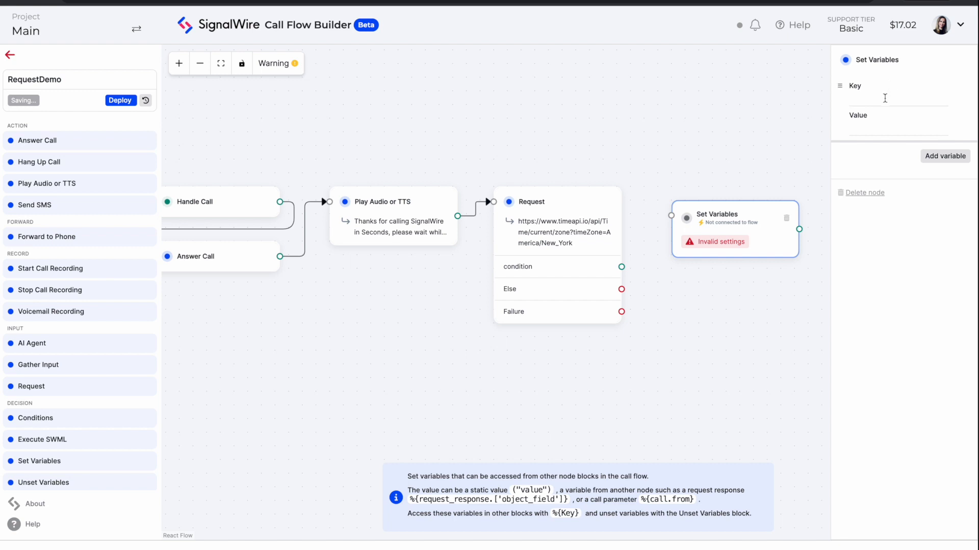
click(885, 97)
click(908, 124)
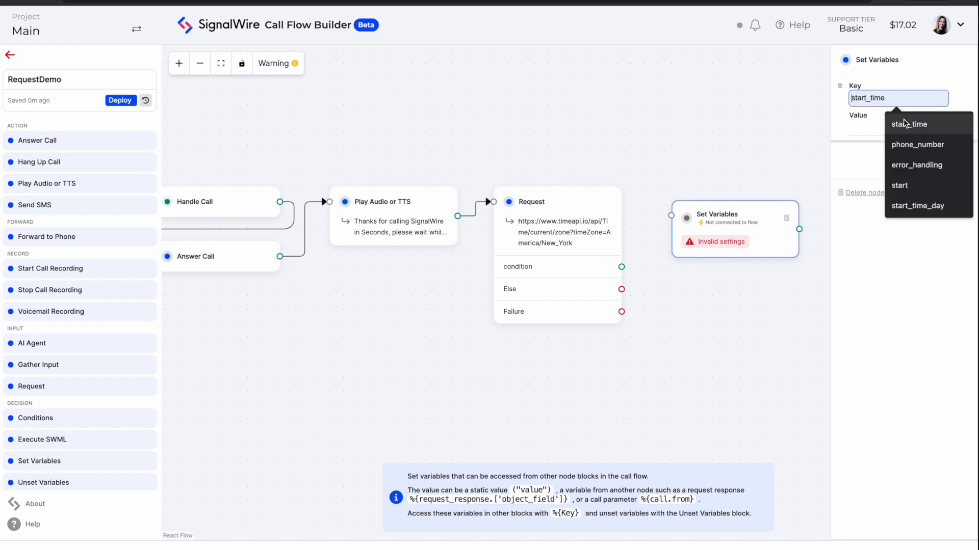
click(880, 128)
text(9)
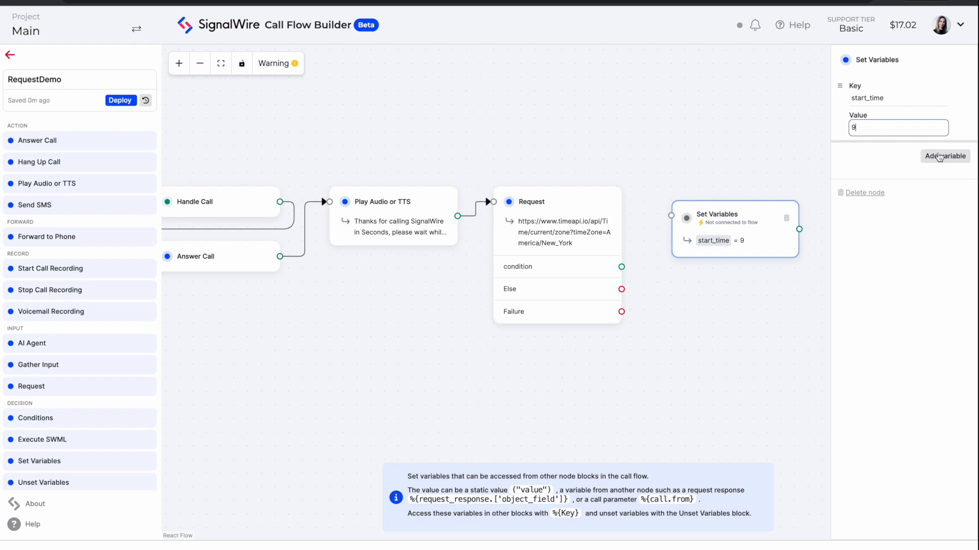
Add a second variable, end_time, with the value 17 to the Set Variables node.
click(940, 161)
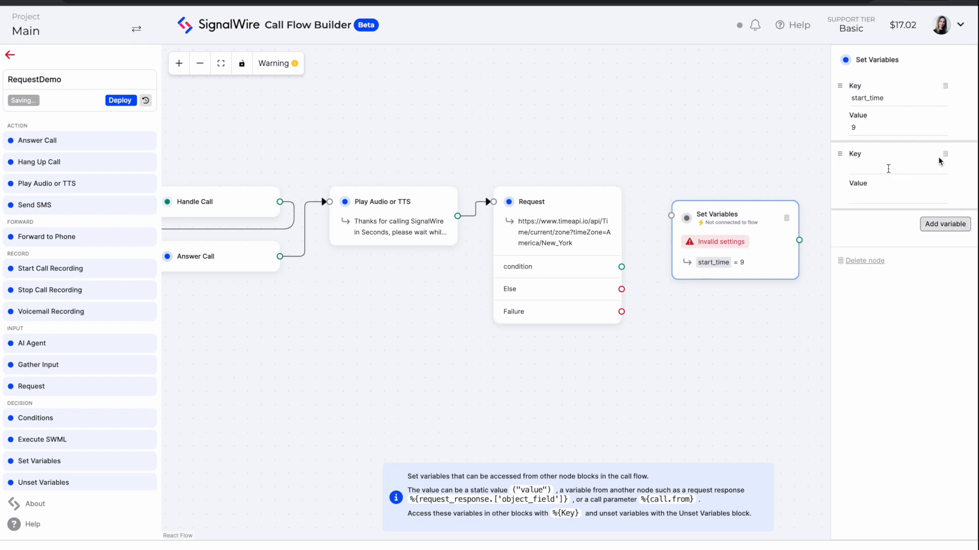
click(887, 167)
text(e)
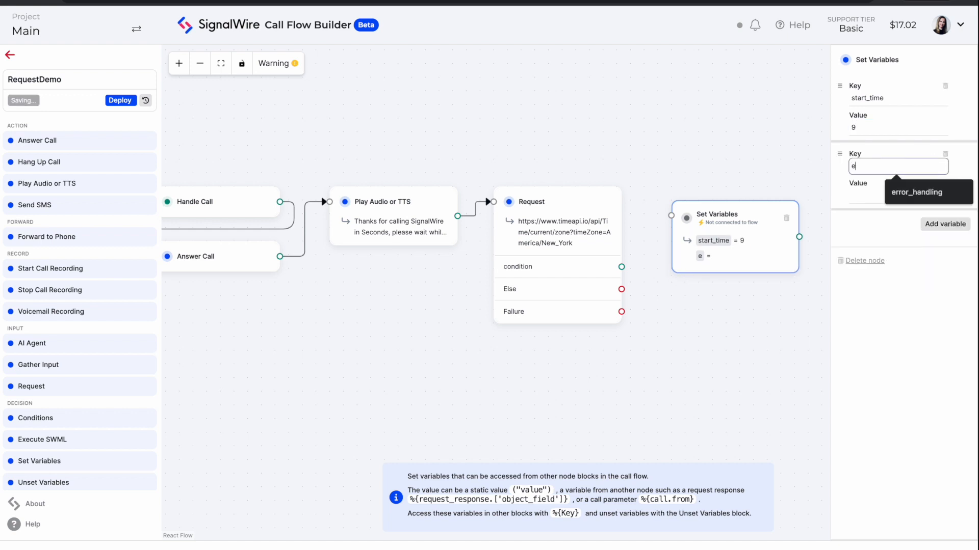
text(nd_time)
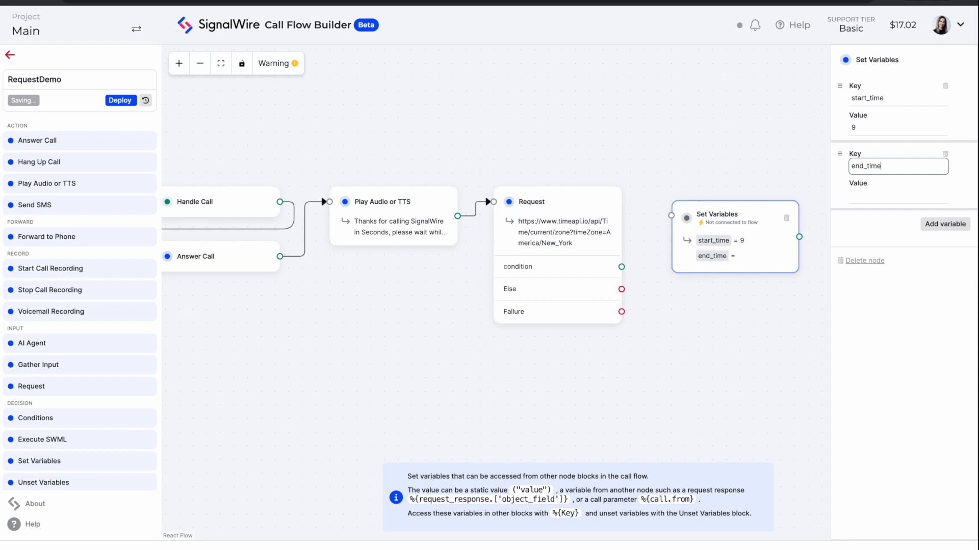
click(878, 191)
text(17)
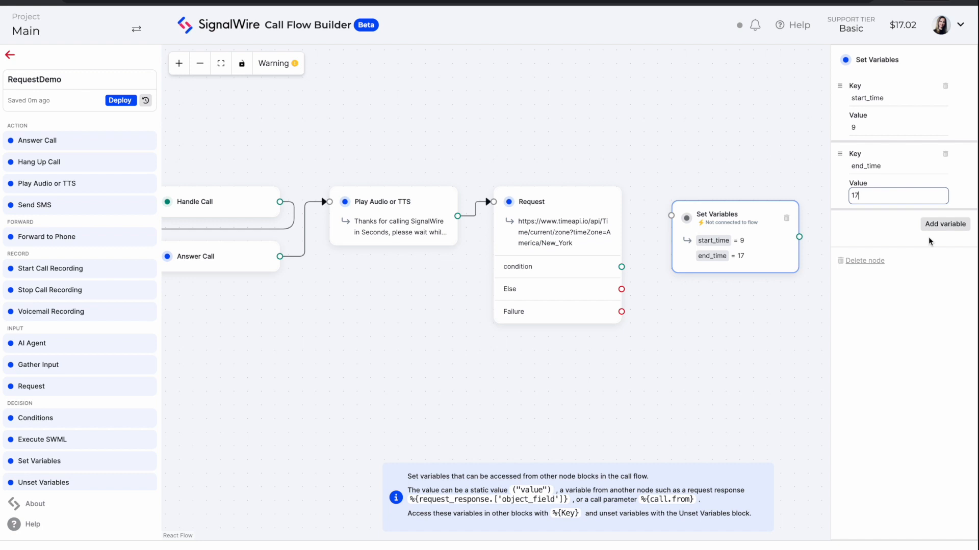
Add a third variable, hour, with the value %{request_response.hour} to the Set Variables node.
click(940, 229)
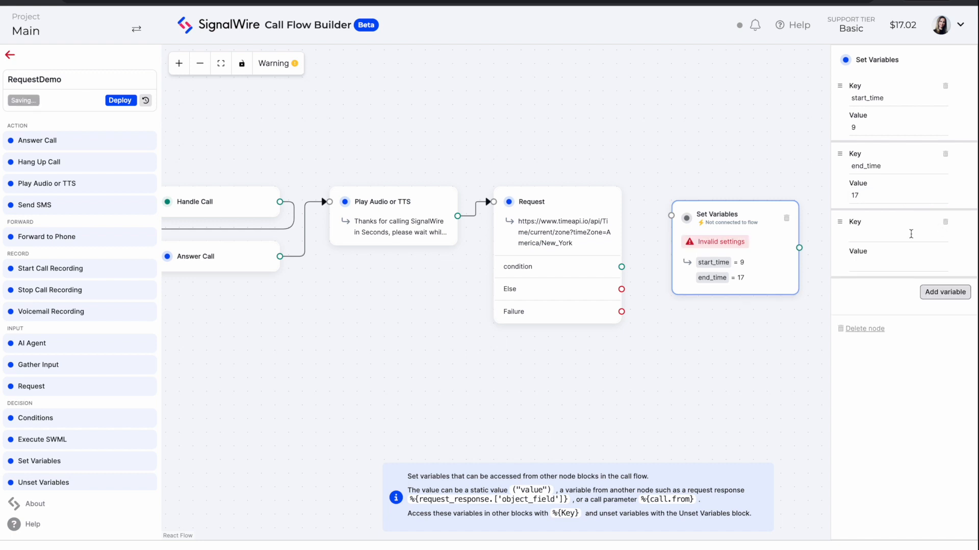
click(902, 235)
text(hour)
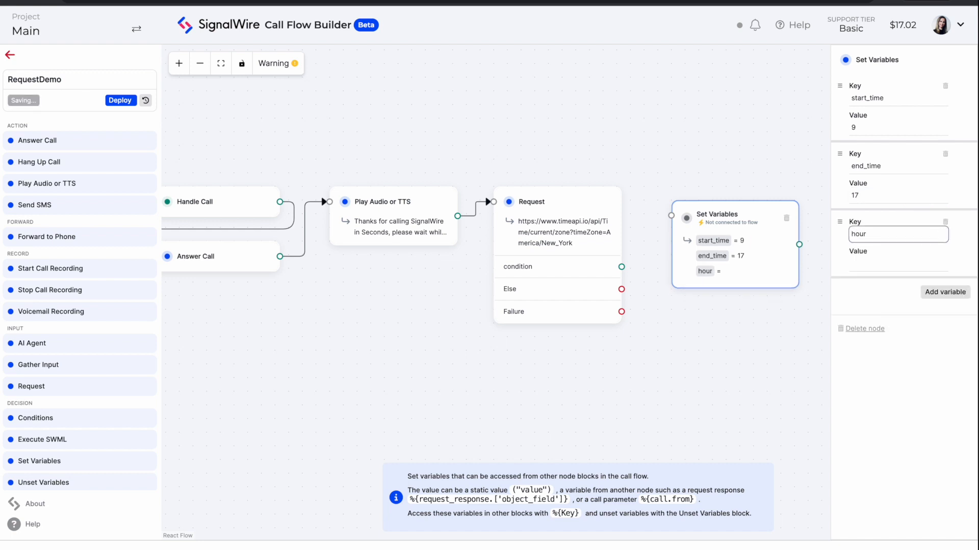
click(890, 262)
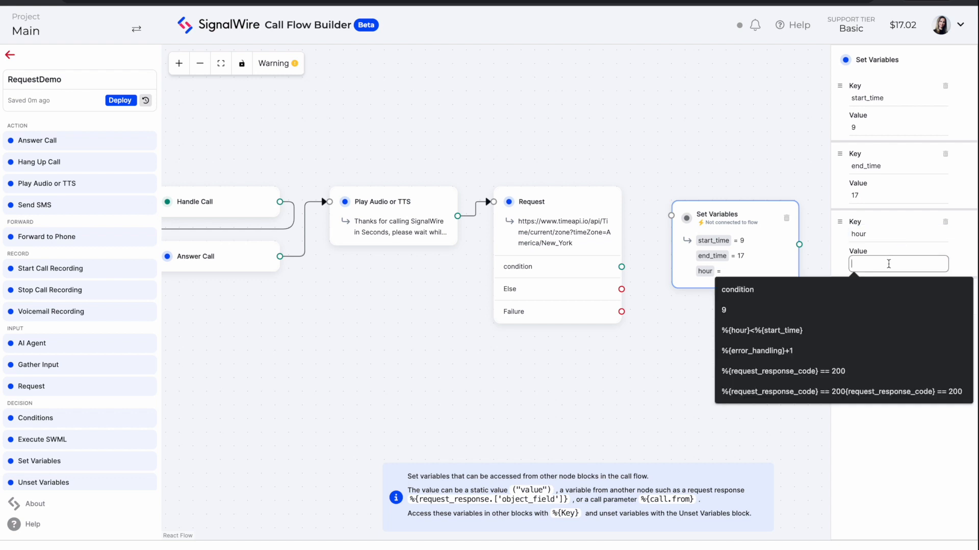
key(Tab)
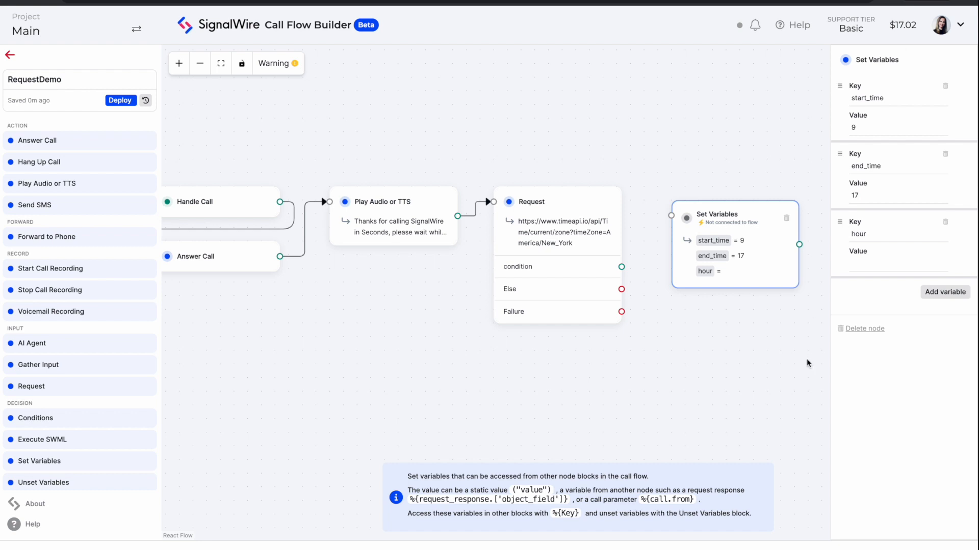
click(865, 264)
text(%{request_response.hour})
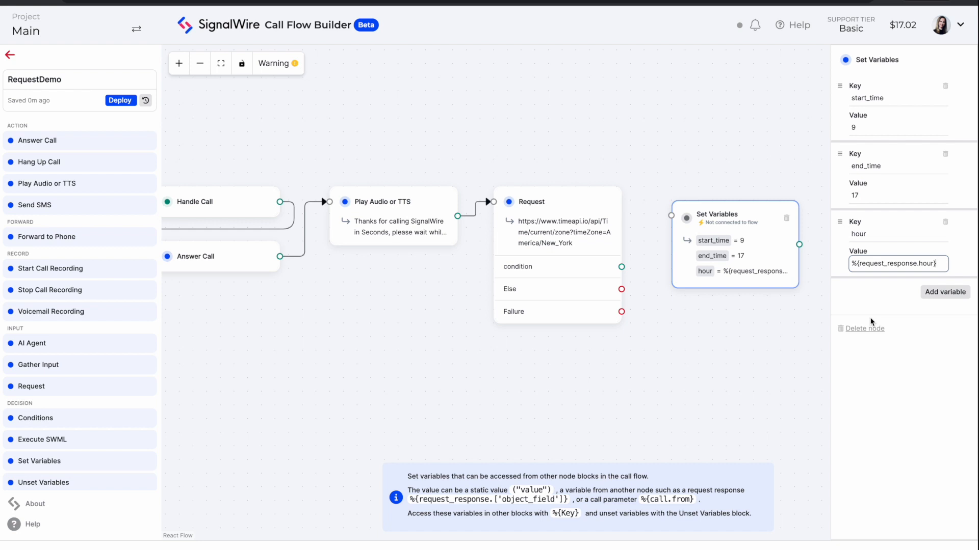
Add a fourth variable, time, with the value %{request_response.time} to the Set Variables node.
click(944, 292)
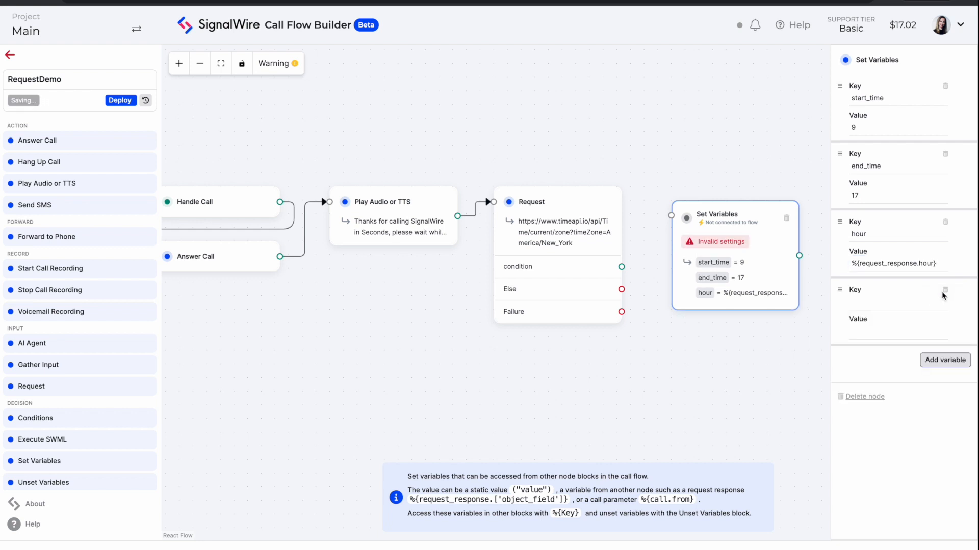
click(899, 303)
text(time)
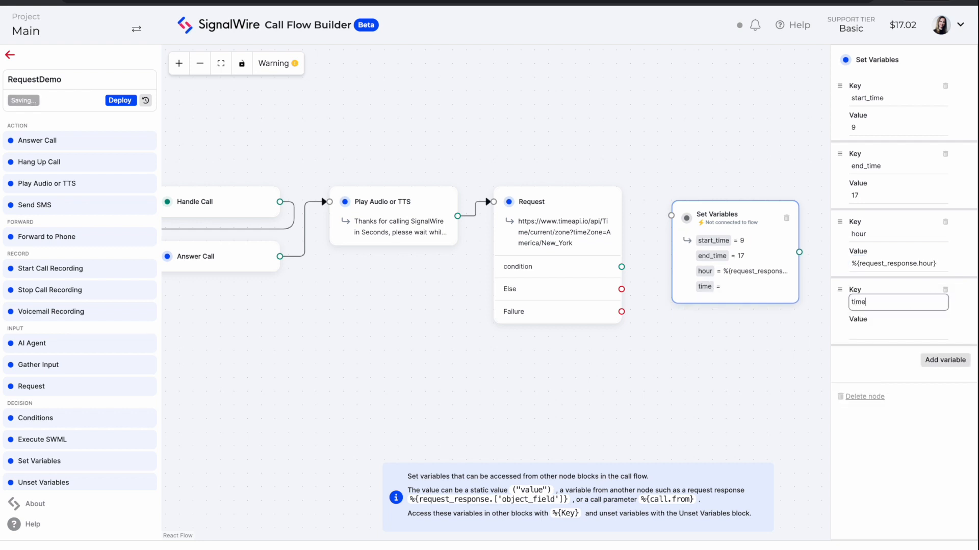
click(871, 332)
text(%{request_response.time})
click(940, 427)
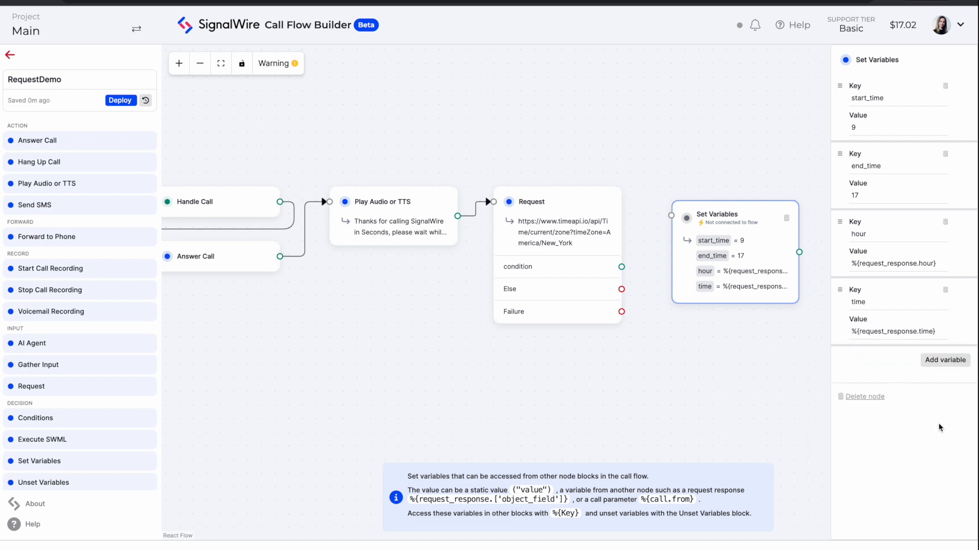
Connect both the condition and Else outputs of the Request node to the Set Variables node.
drag(621, 267, 671, 215)
drag(621, 289, 670, 215)
Add a Conditions node below Set Variables and connect the Set Variables output to it.
drag(570, 156, 423, 148)
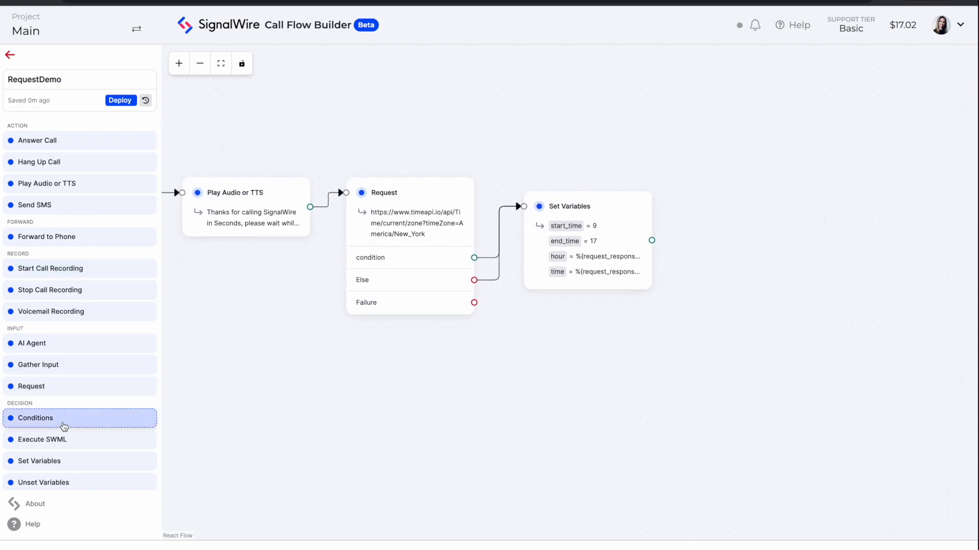
click(63, 426)
drag(301, 145, 571, 332)
drag(652, 240, 519, 329)
click(579, 338)
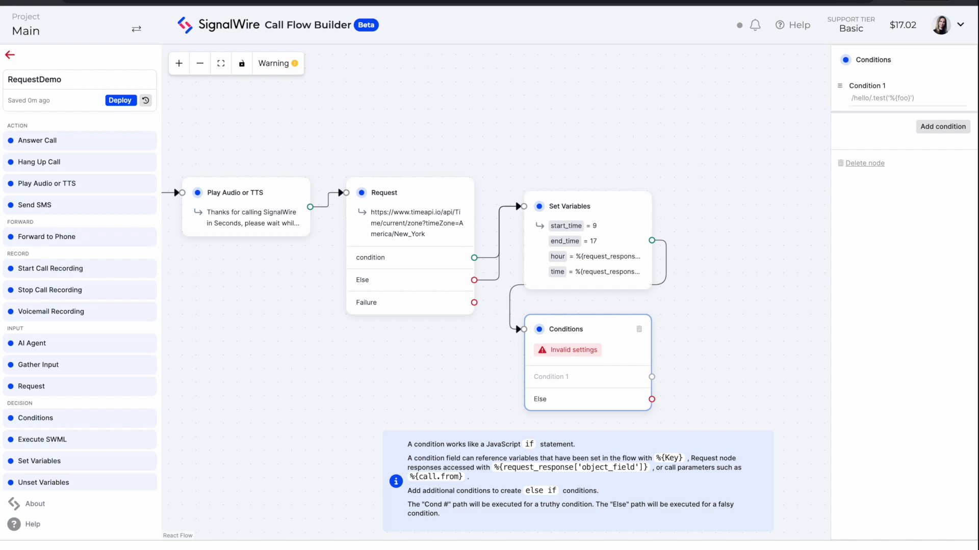
Set Condition 1 of the Conditions node to %{hour}<%{start_time} and add Condition 2 as %{hour}>=%{end_time}.
click(866, 93)
text(%{hour}<%{start_time})
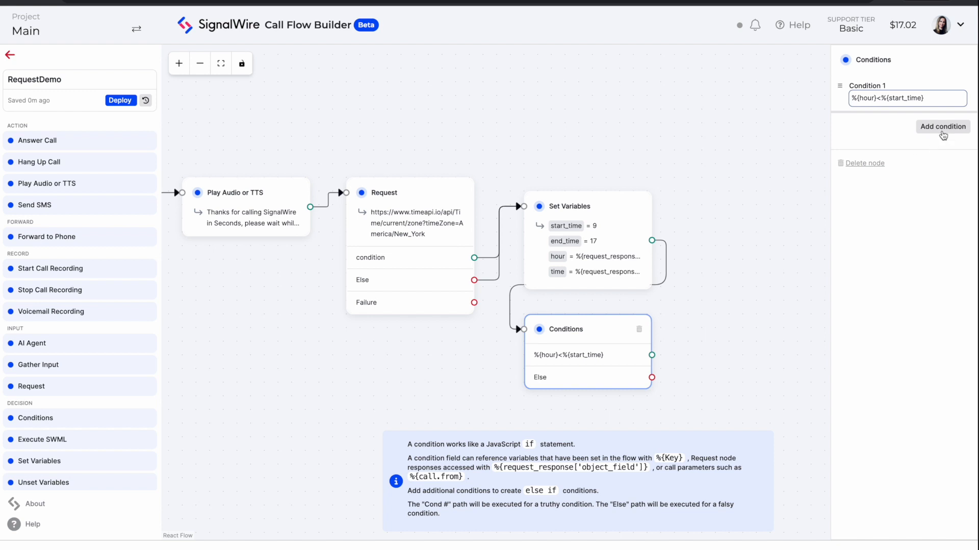
click(943, 127)
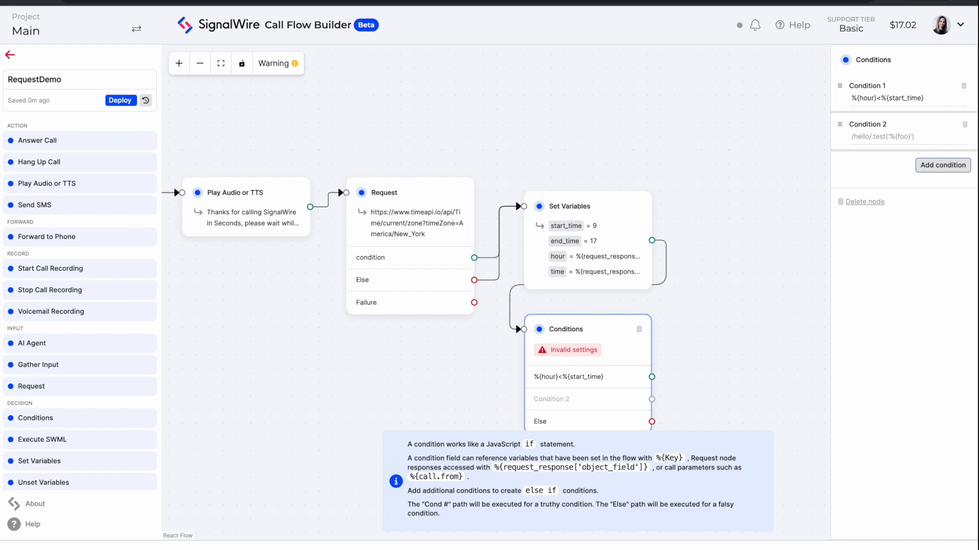
text(%{hour}>=%{end_time})
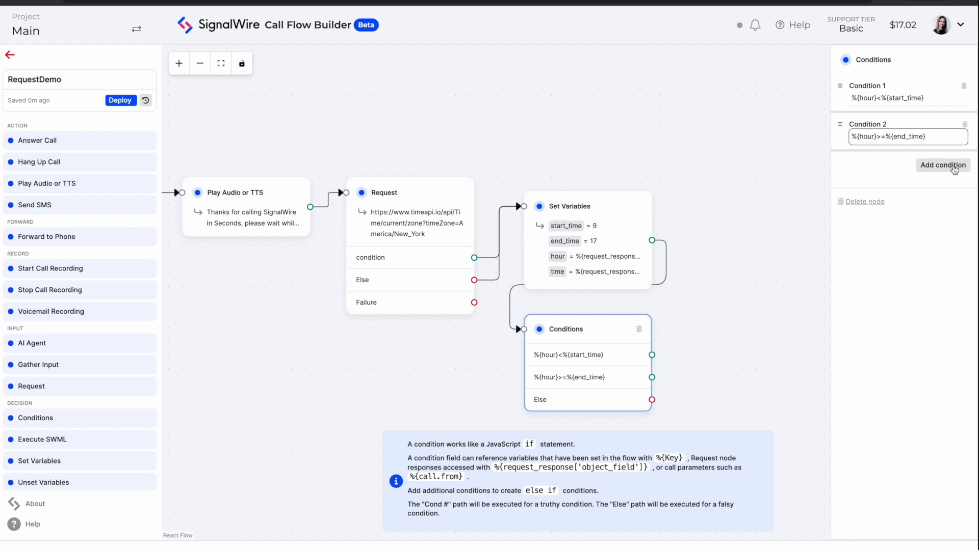
Add Condition 3 as %{request_response.dayOfWeek=='Saturday'} and Condition 4 as %{request_response.dayOfWeek=='Sunday'} to the Conditions node.
click(953, 168)
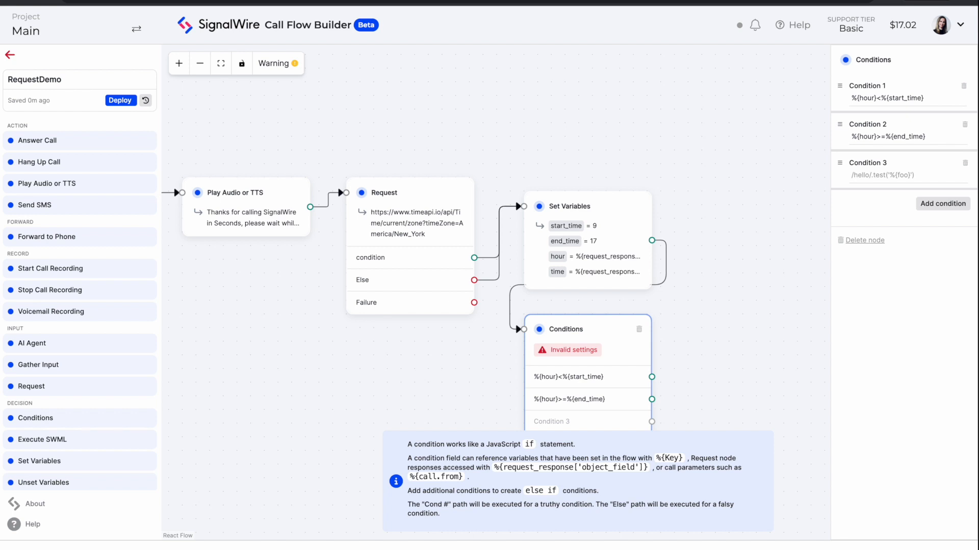
click(868, 175)
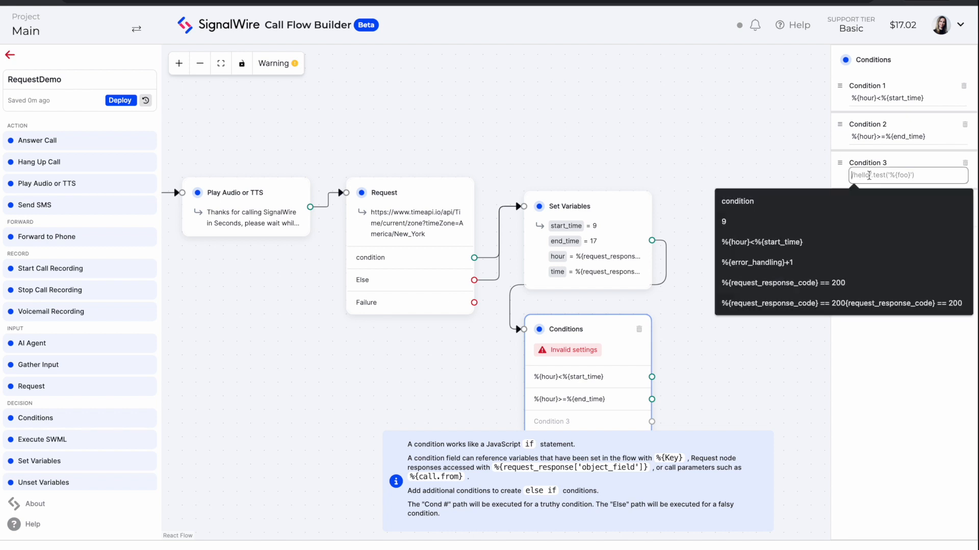
text(%{request_response.dayOfWeek=='Saturday'})
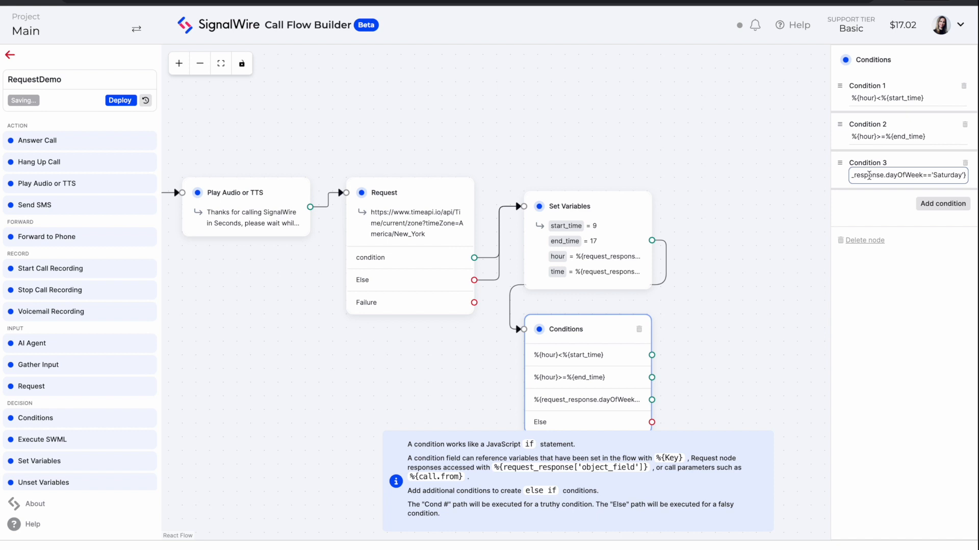
click(942, 204)
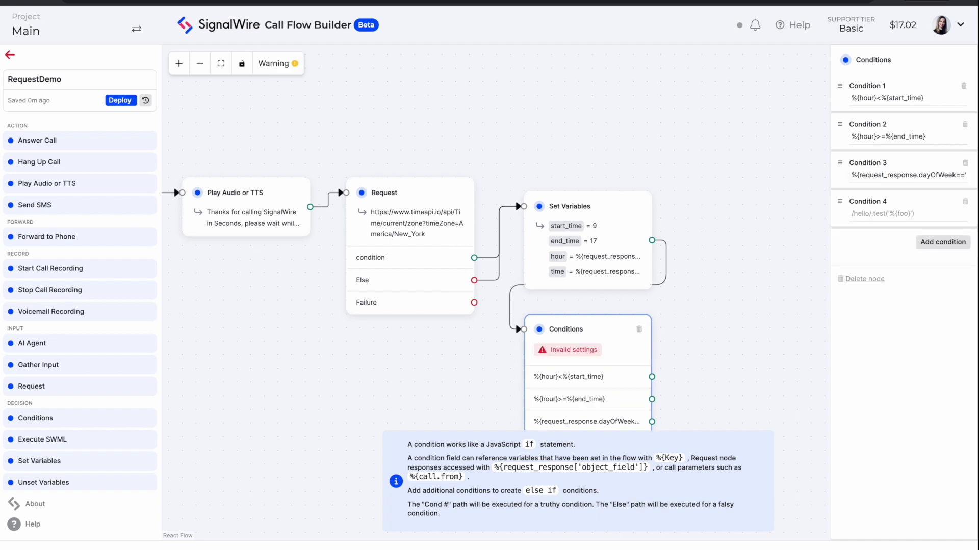
click(884, 213)
text(%{request_response.dayOfWeek=='Sunday'})
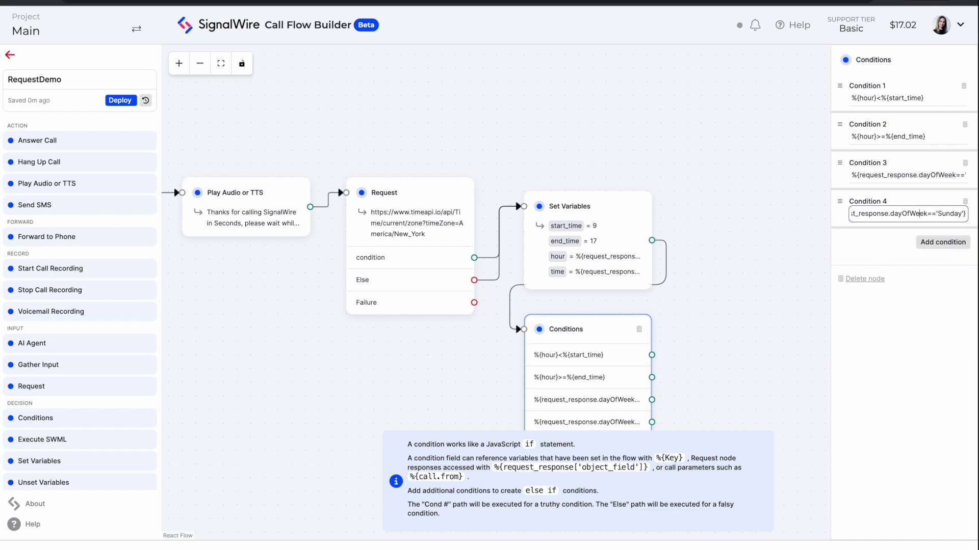
click(937, 174)
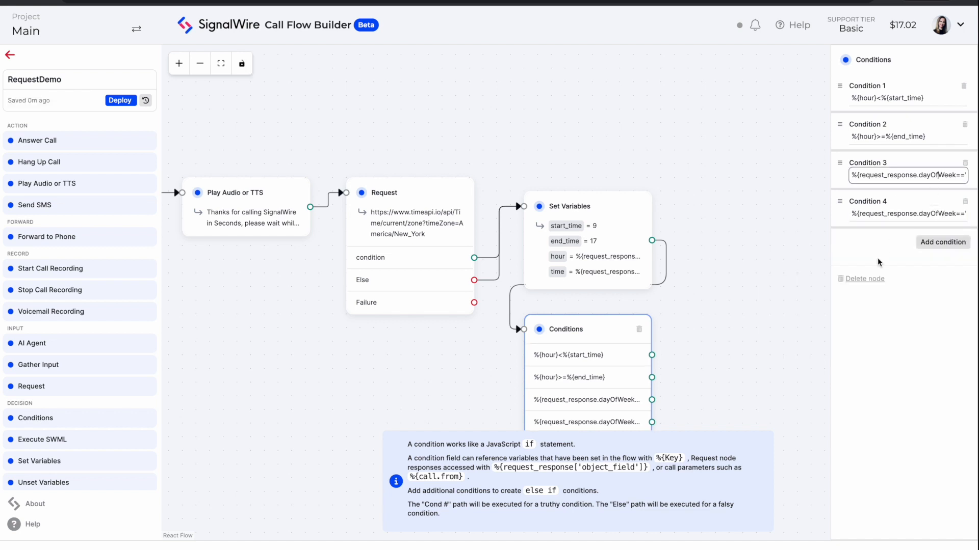
Add a Play Audio or TTS node beside Conditions, set to Text to Speech, English (US), Female, with the Kimberly (premium) voice.
click(615, 334)
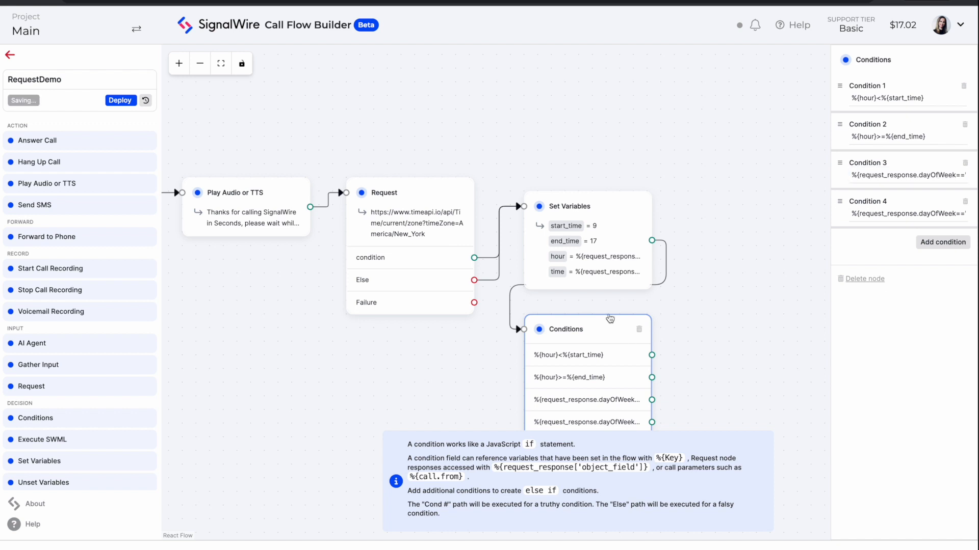
drag(614, 151, 512, 80)
click(338, 375)
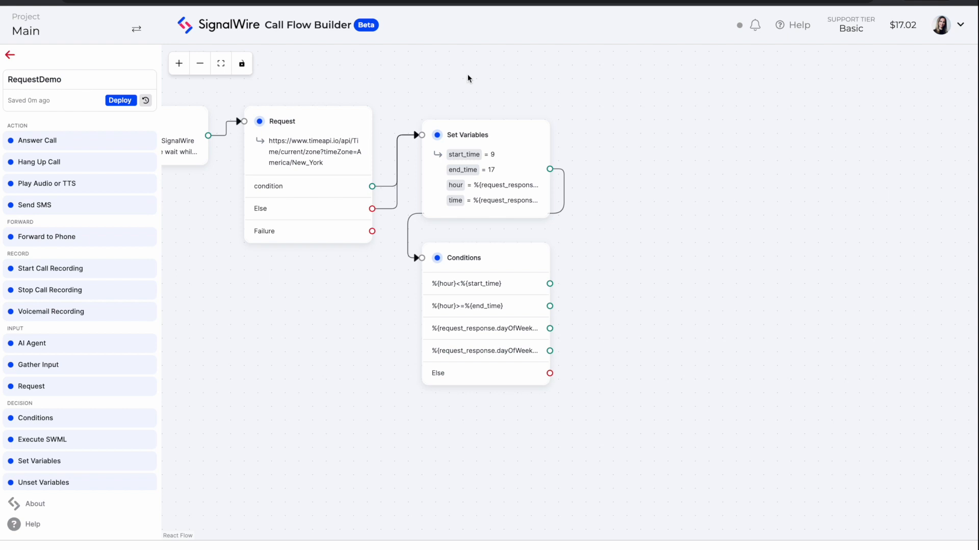
click(79, 188)
drag(316, 163, 681, 283)
click(934, 84)
click(867, 95)
click(932, 119)
click(941, 381)
click(941, 153)
click(940, 164)
click(950, 187)
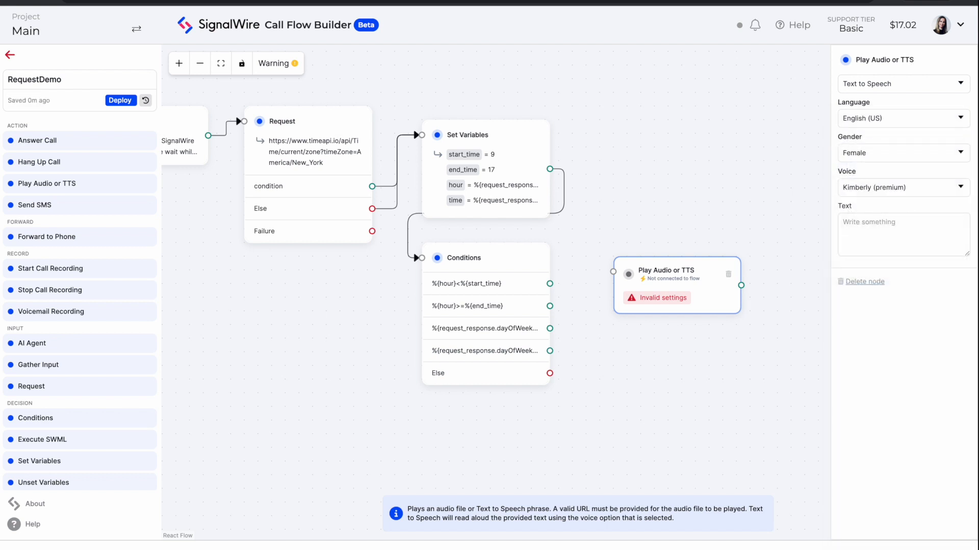
Enter text "The current time is %{time} and our agents are not available. Please call between 9 am-5 pm during weekdays or leave a message after the beep.".
click(885, 244)
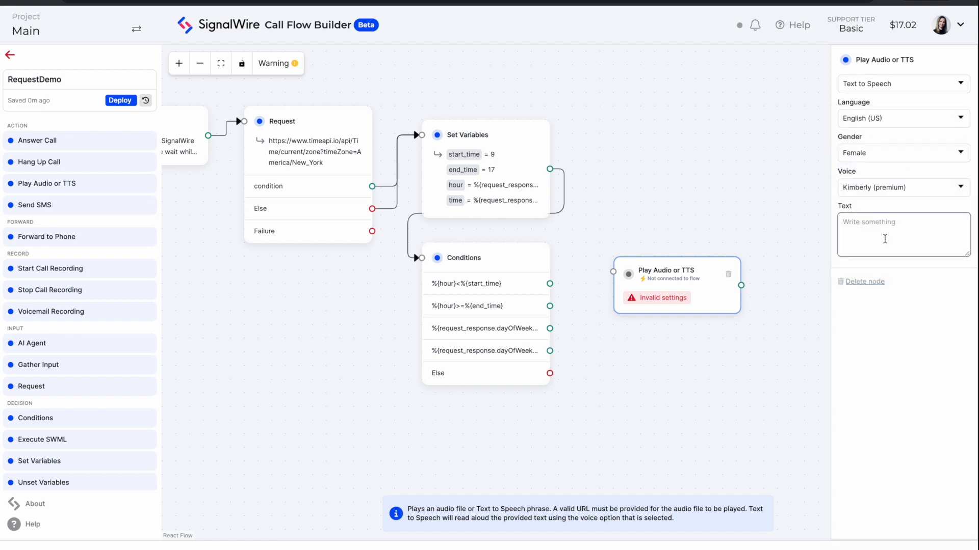
key(ctrl+v)
click(931, 363)
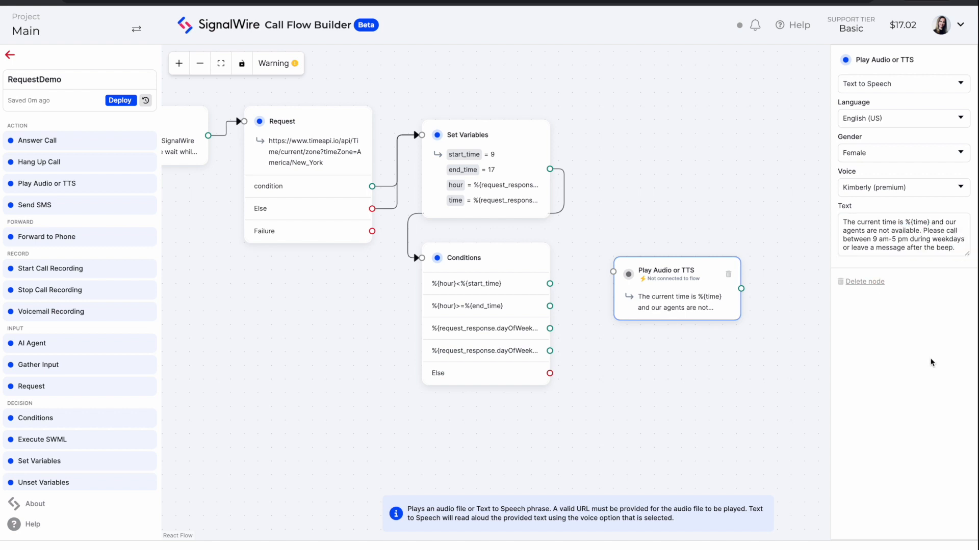
Connect all four condition outputs of the Conditions node to the new Play Audio or TTS node.
drag(606, 270, 611, 271)
drag(549, 306, 609, 273)
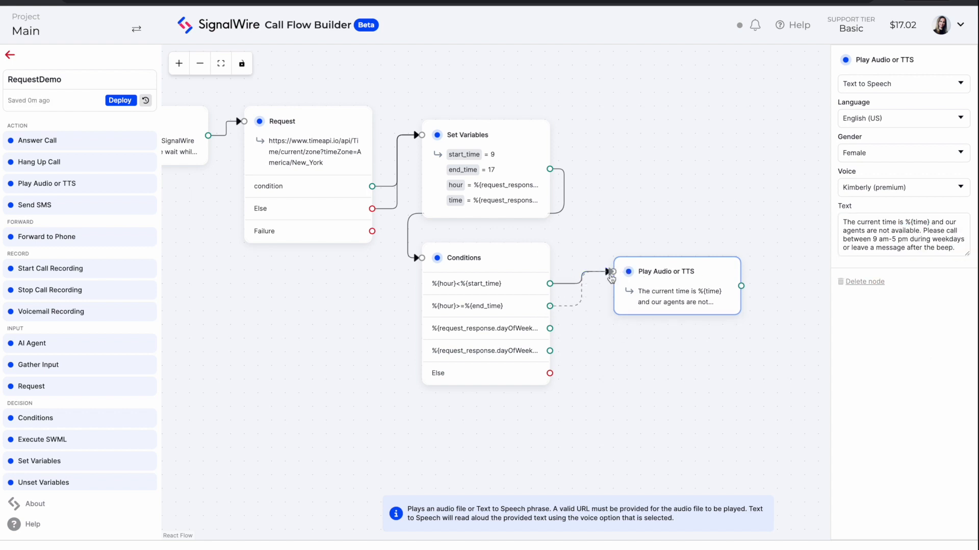
drag(549, 328, 612, 272)
drag(550, 350, 612, 272)
Connect a new Voicemail Recording node with Beep enabled after the unavailable message, followed by a Hang Up Call node.
drag(113, 312, 713, 365)
drag(740, 286, 612, 353)
click(962, 106)
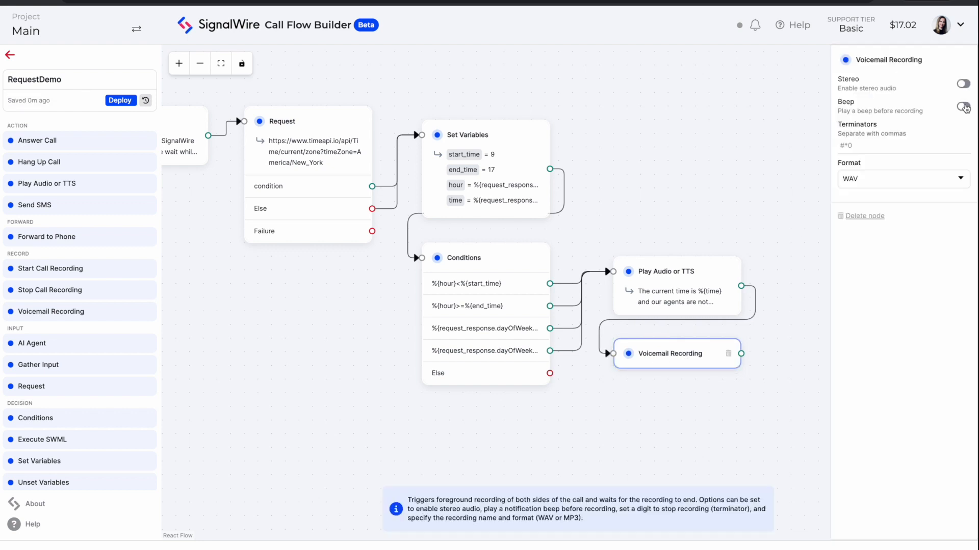
drag(740, 153, 630, 152)
drag(46, 162, 749, 429)
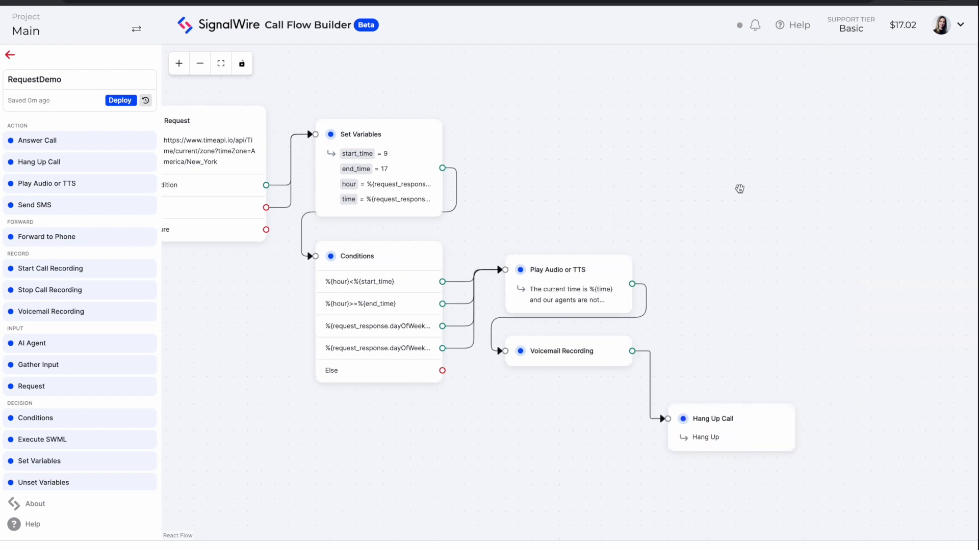
On the Conditions Else output, add a Kimberly (premium) Play Audio or TTS node saying "For quality and training purposes, this call will be recorded.".
scroll(740, 189, down, 3)
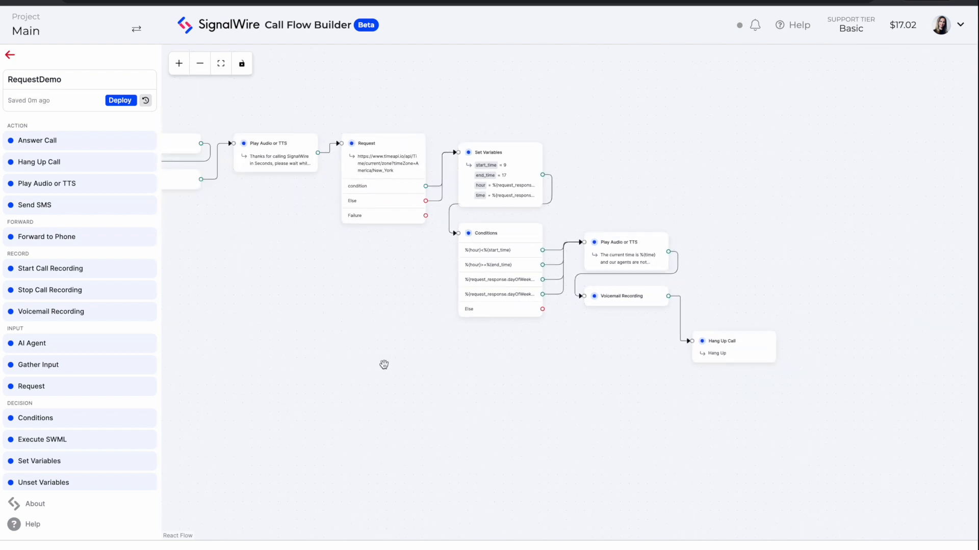
drag(65, 193, 430, 352)
click(924, 154)
click(897, 184)
click(902, 188)
click(895, 289)
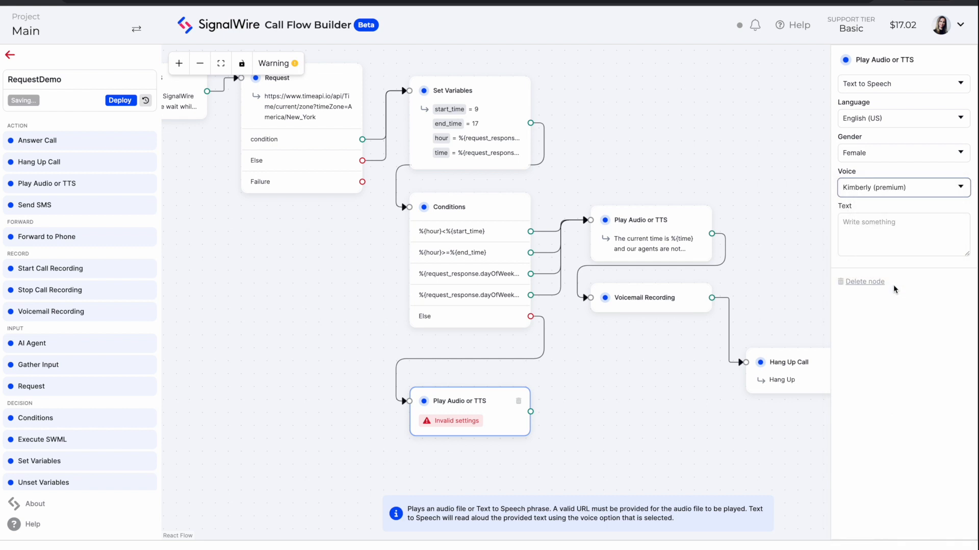
click(925, 244)
text(For quality and training purposes, this call will be recorded.)
drag(468, 425, 455, 412)
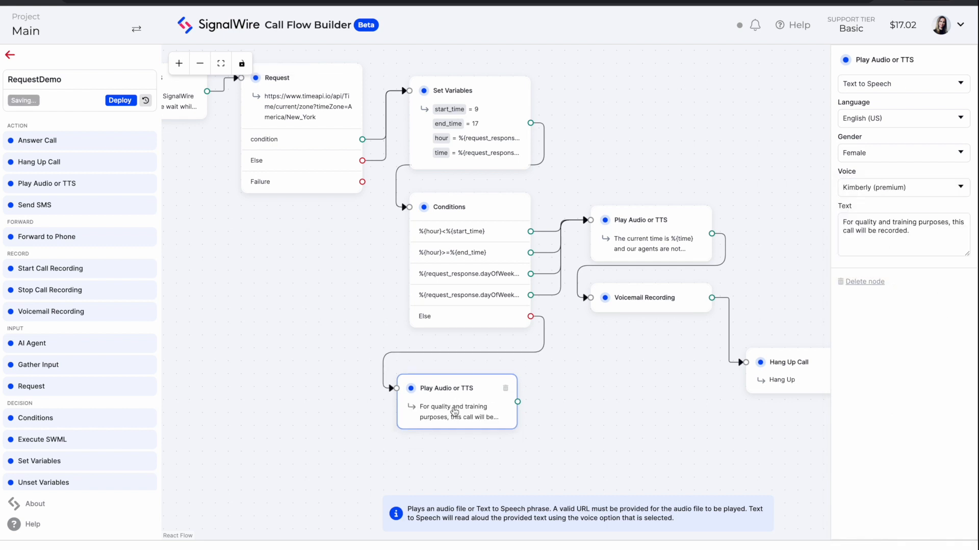
Connect a Start Call Recording node after the recording notice, name it Agent Recording and enable Beep.
drag(50, 268, 595, 397)
drag(525, 403, 552, 392)
click(840, 91)
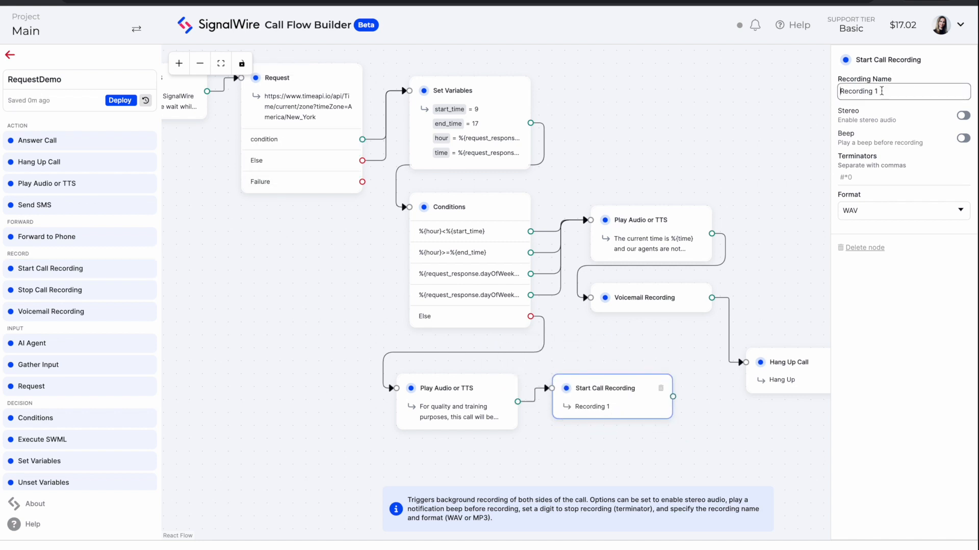
text(Agent)
click(908, 92)
key(BackSpace)
key(BackSpace)
click(963, 138)
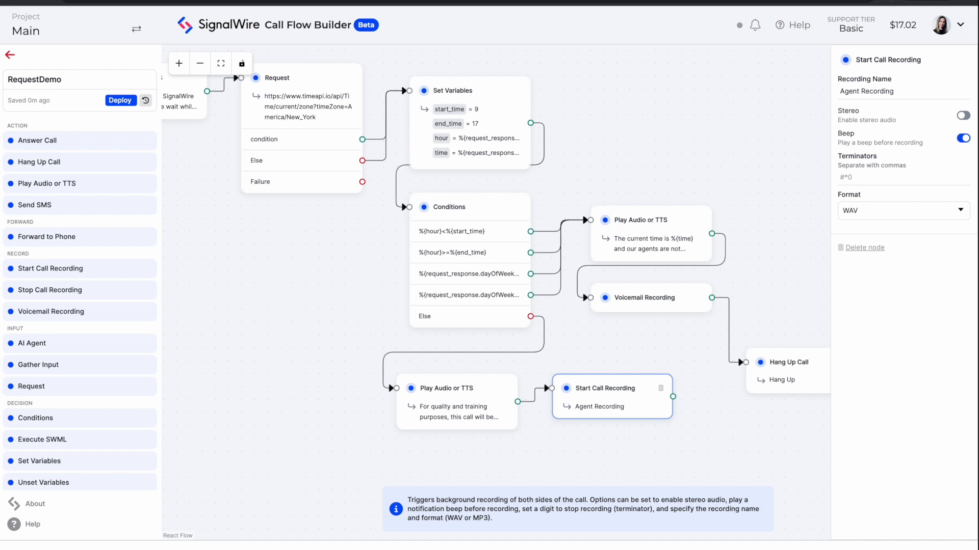
Connect a Forward to Phone node after Start Call Recording, with the destination phone number and both timeouts set to 10 seconds.
drag(37, 244, 771, 346)
drag(651, 295, 698, 287)
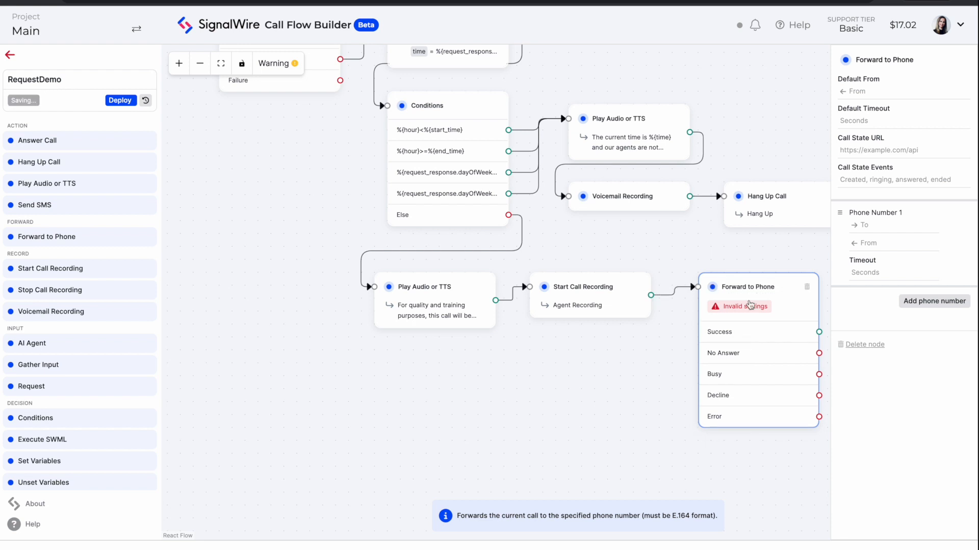
click(867, 121)
text(10)
click(892, 225)
click(861, 263)
click(869, 274)
text(10)
Link the Forward to Phone Success output to a new Answer Call node, connect that to Hang Up Call, and reposition Hang Up Call.
drag(548, 392, 342, 396)
drag(37, 142, 744, 339)
drag(613, 337, 686, 330)
drag(744, 334, 732, 322)
drag(797, 320, 517, 201)
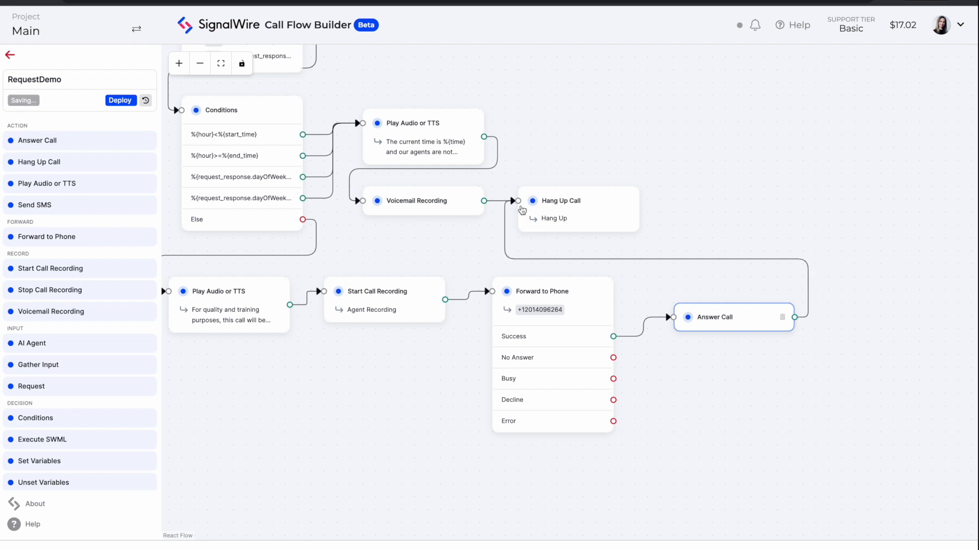
drag(593, 211, 709, 159)
Add a Stop Call Recording node for Agent Recording and connect the No Answer, Busy, Decline and Error outputs to it.
click(671, 376)
drag(50, 290, 717, 388)
drag(614, 358, 673, 382)
drag(613, 379, 673, 382)
drag(652, 433, 499, 431)
drag(459, 398, 519, 381)
drag(460, 419, 518, 383)
click(517, 382)
click(902, 95)
click(841, 113)
Route the Request node's Failure output through a "Sorry, something went wrong!" Play Audio or TTS node, then Voicemail Recording and Hang Up Call nodes.
drag(46, 183, 655, 224)
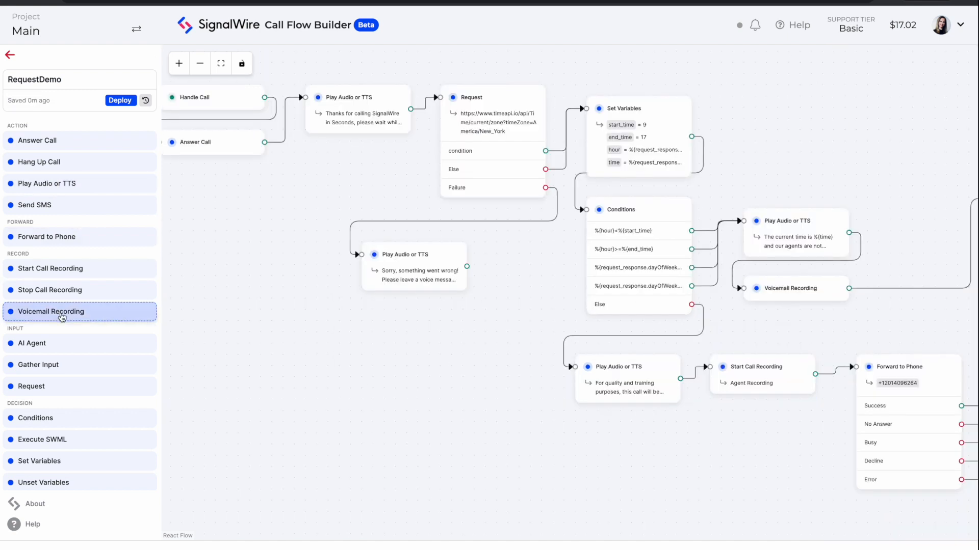
drag(50, 311, 408, 334)
drag(467, 266, 361, 335)
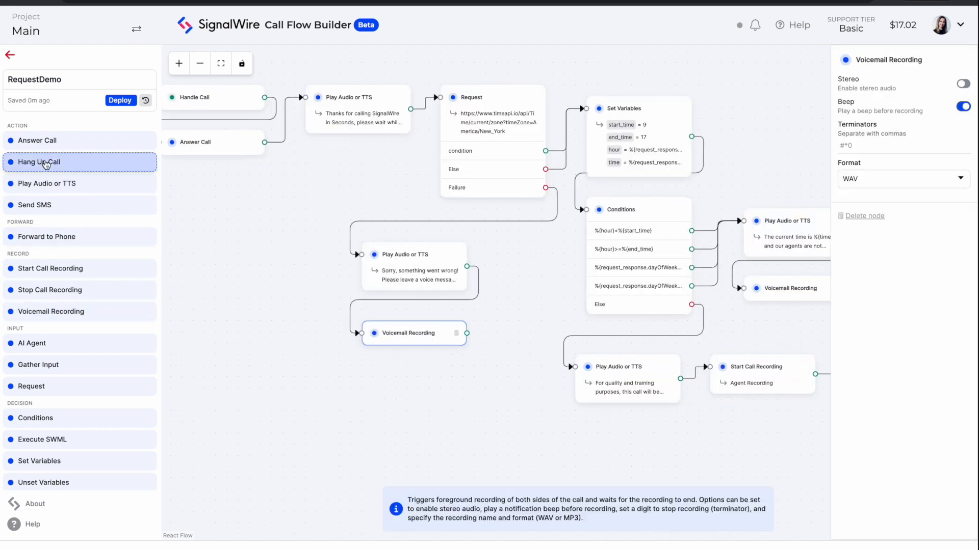
drag(33, 161, 402, 401)
drag(467, 335, 362, 401)
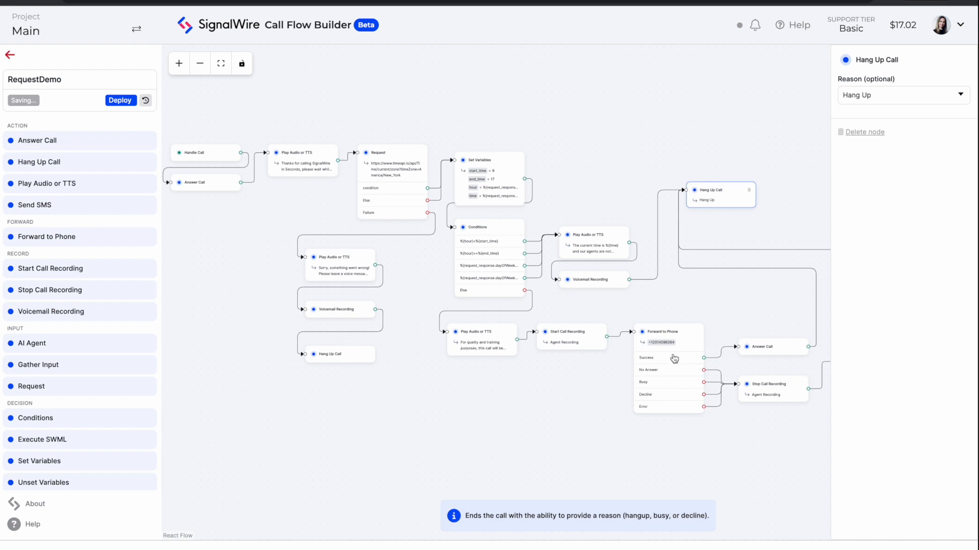
Tidy the layout with Forward to Phone below Start Call Recording, and fit the whole call flow in view.
click(730, 400)
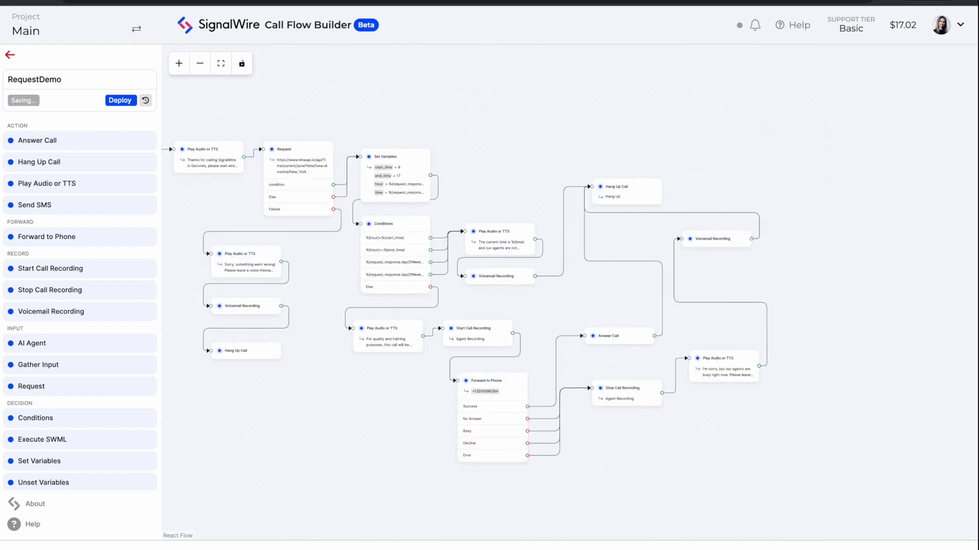
click(221, 63)
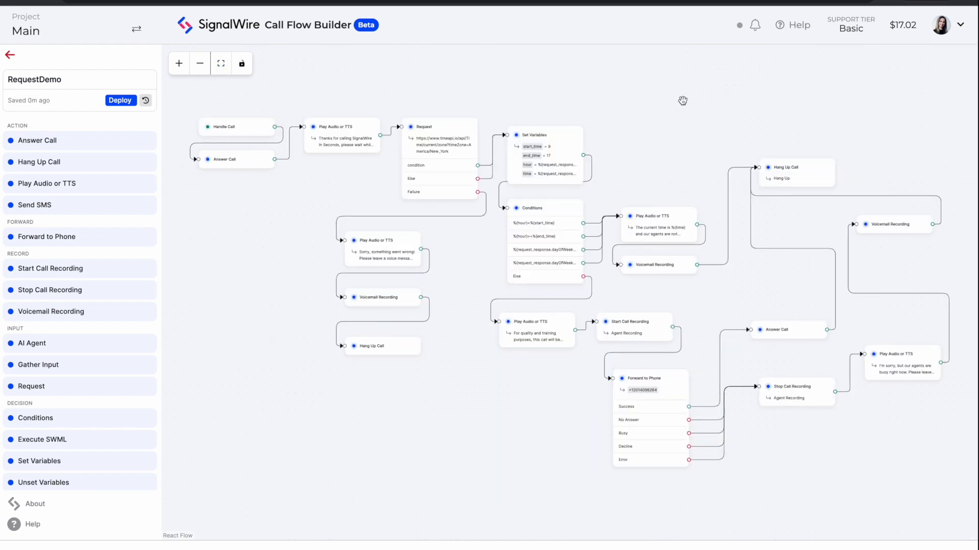